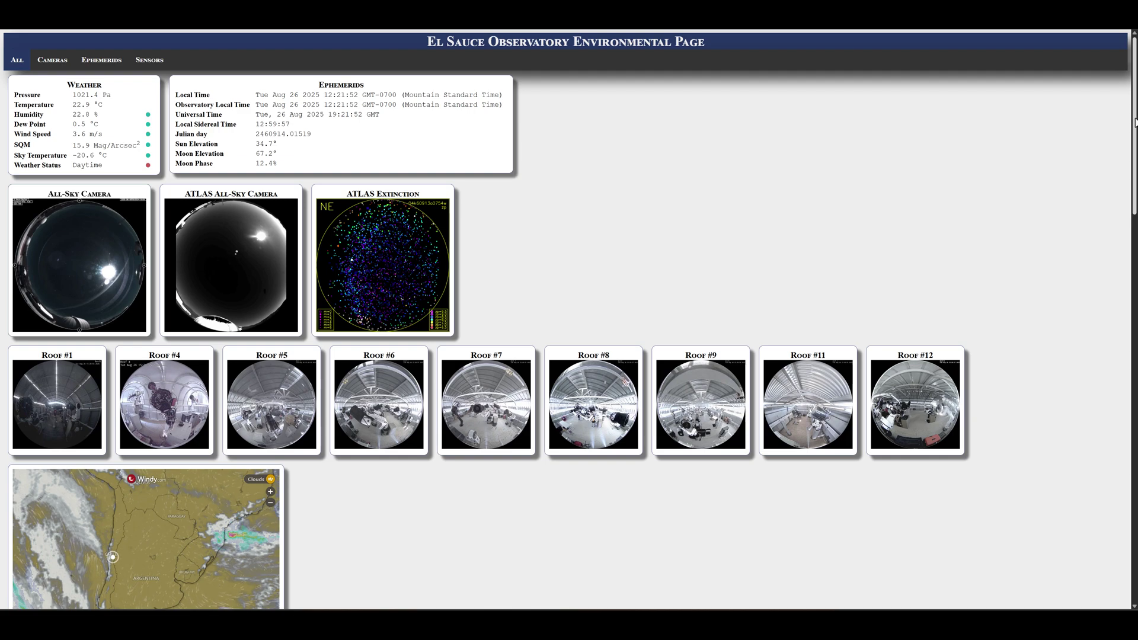
Review the El Sauce Observatory page's weather data, camera views and temperature, wind, humidity, pressure and sky quality charts.
{"action": "scroll", "coordinate": [1135, 122], "scroll_direction": "down", "scroll_amount": 4}
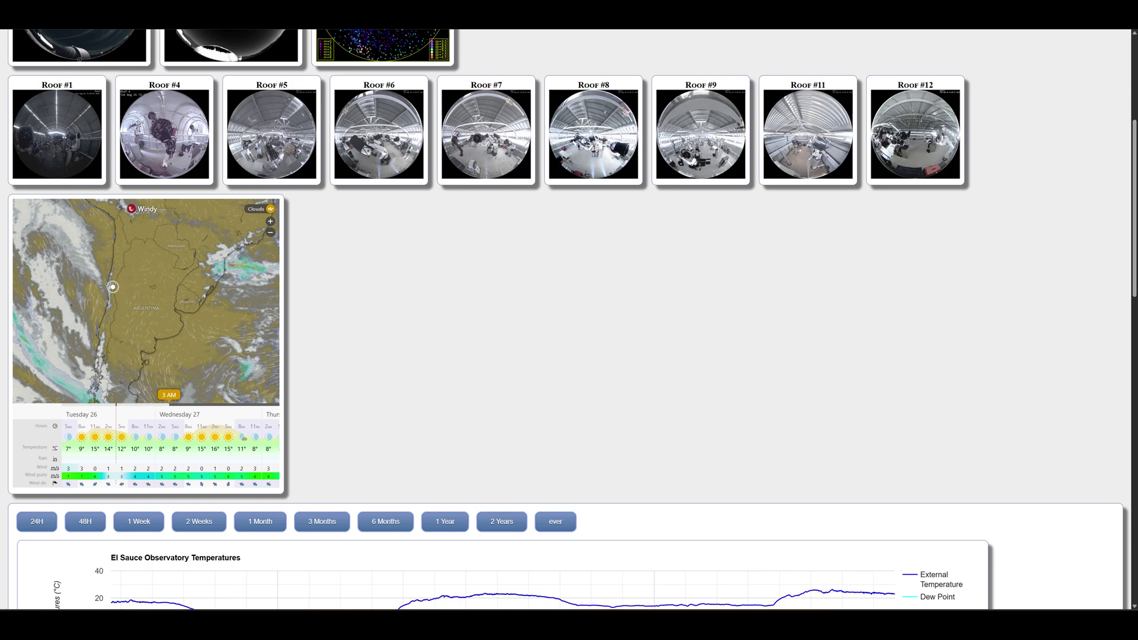
{"action": "scroll", "coordinate": [569, 320], "scroll_direction": "down", "scroll_amount": 3}
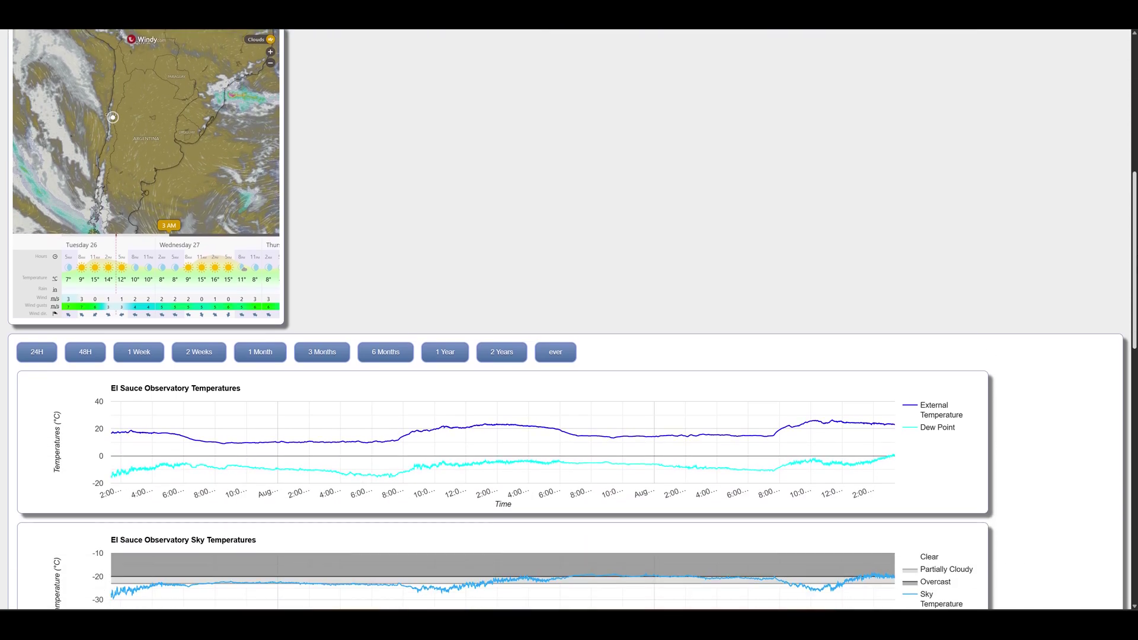
{"action": "scroll", "coordinate": [569, 320], "scroll_direction": "down", "scroll_amount": 6}
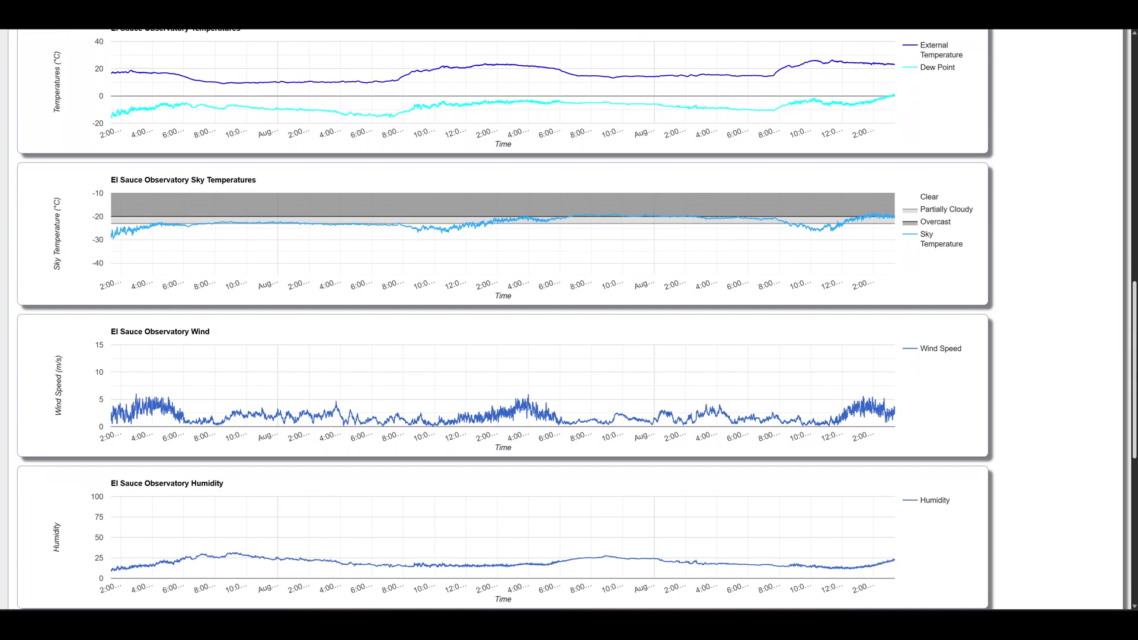
{"action": "scroll", "coordinate": [568, 320], "scroll_direction": "down", "scroll_amount": 3}
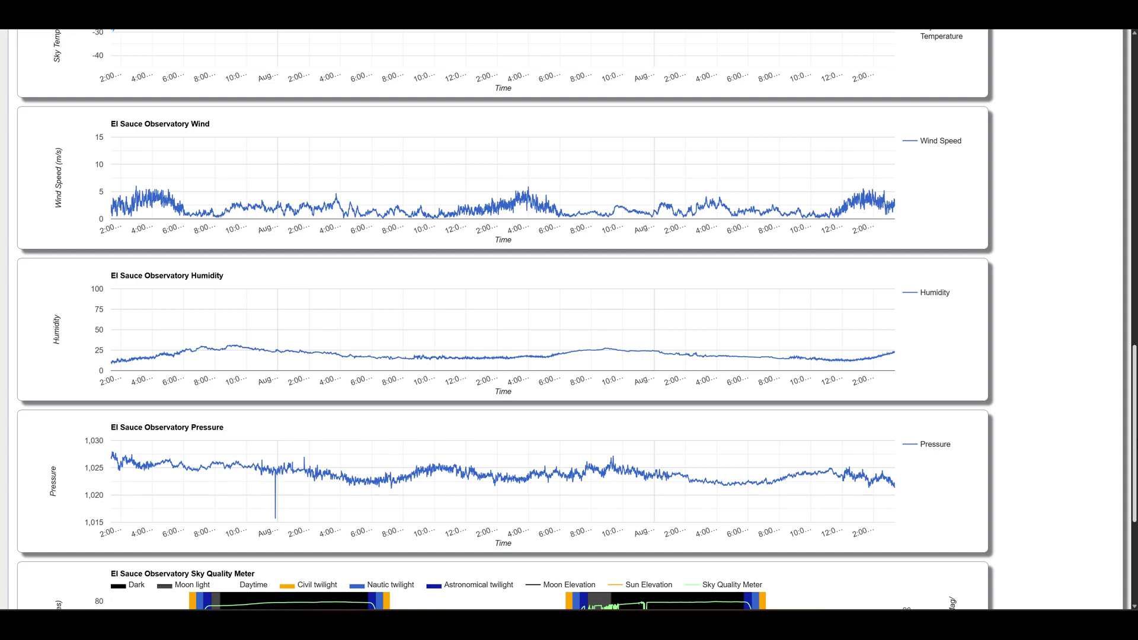
{"action": "scroll", "coordinate": [569, 320], "scroll_direction": "down", "scroll_amount": 4}
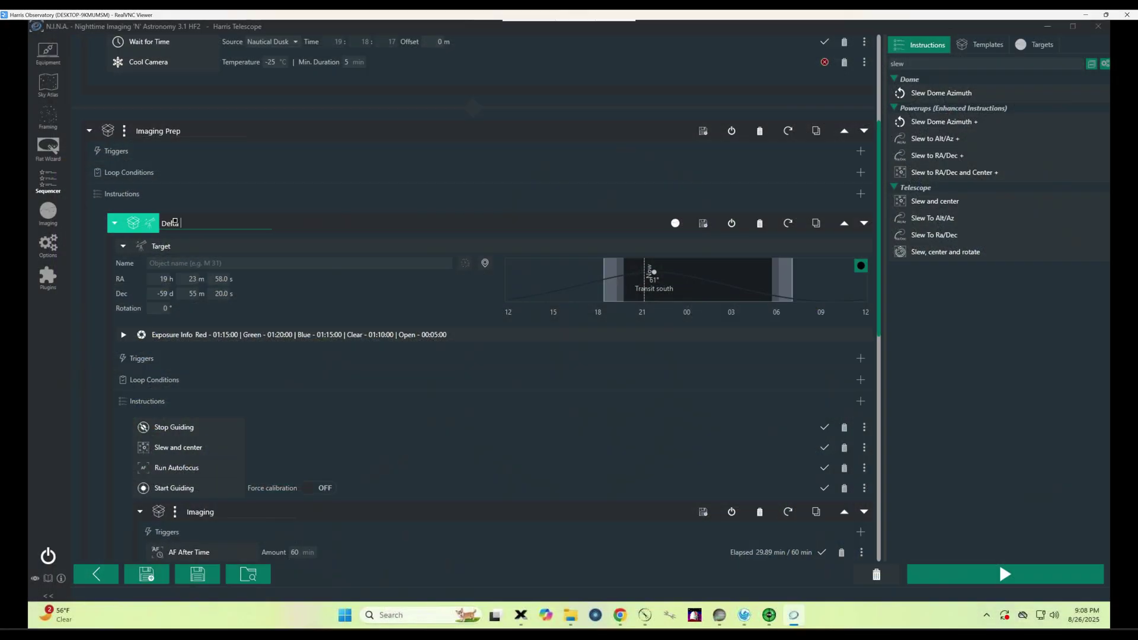
Name the sequence's target container Delta Equulei.
{"action": "type", "text": "Equulei"}
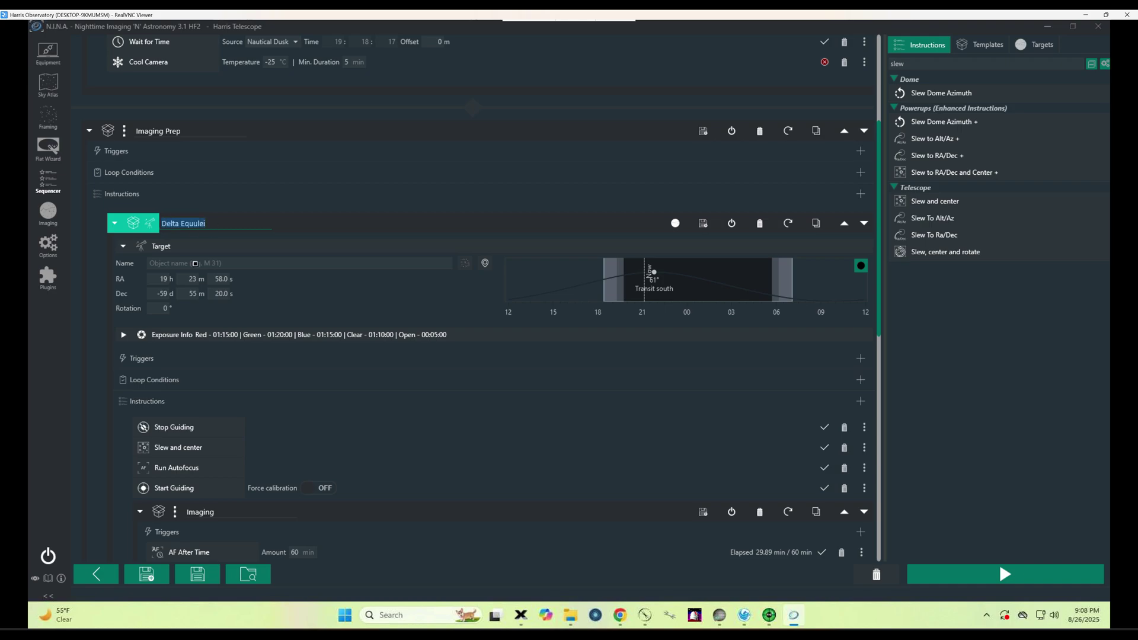
{"action": "key", "text": "Tab"}
Look up Delta Equulei in Chrome and open its Wikipedia article to read the star's coordinates.
{"action": "left_click", "coordinate": [620, 615]}
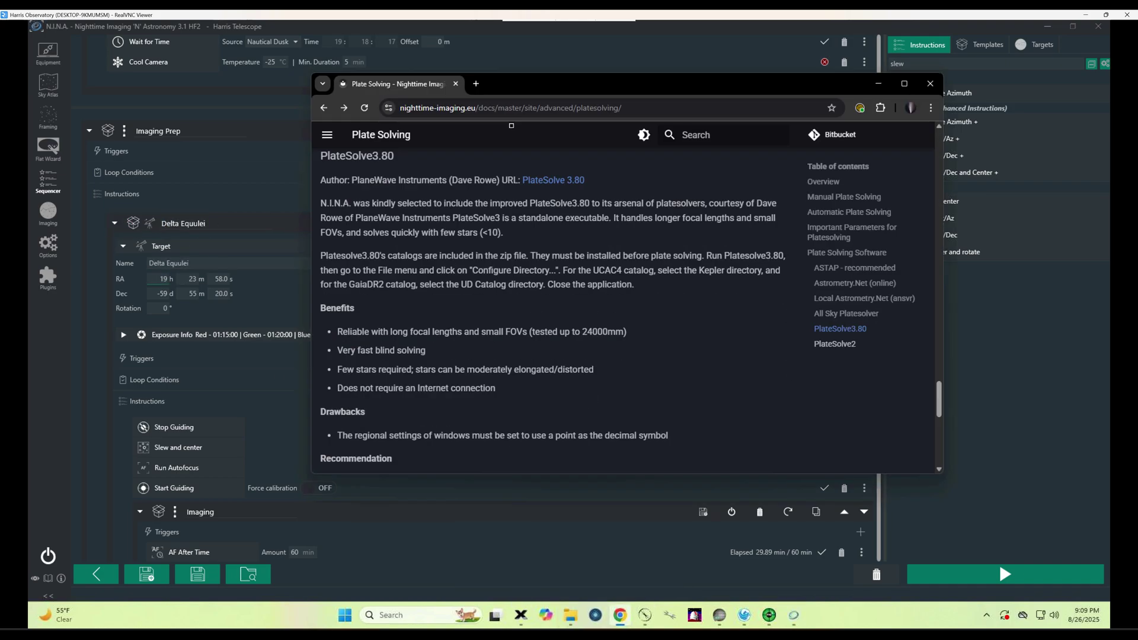
{"action": "type", "text": "delta equu"}
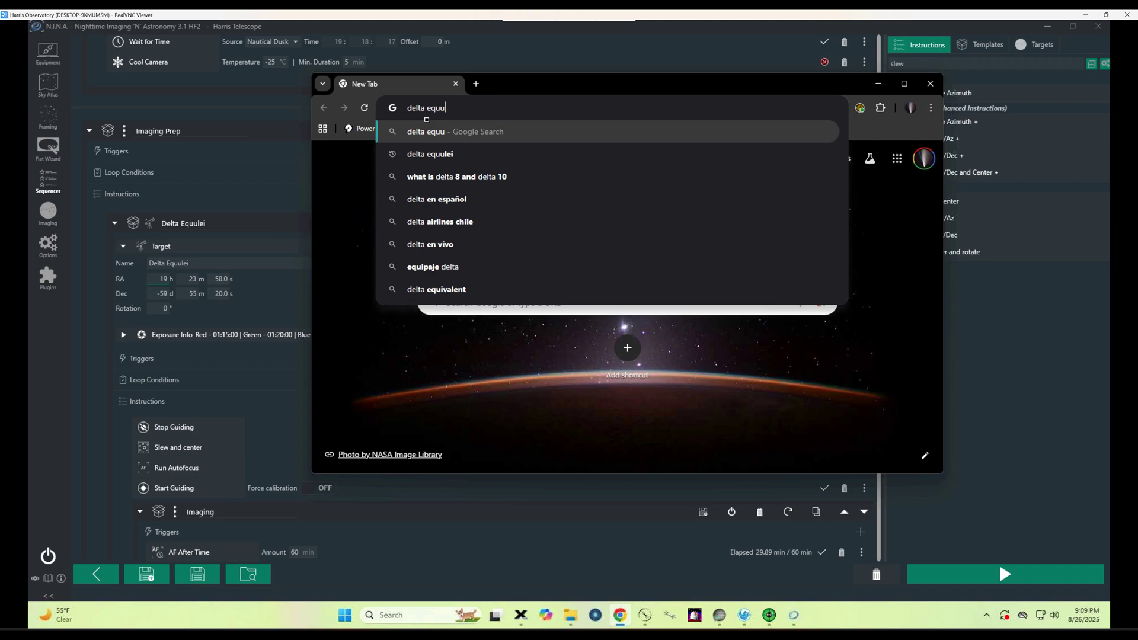
{"action": "key", "text": "Return"}
{"action": "scroll", "coordinate": [485, 246], "scroll_direction": "down", "scroll_amount": 5}
{"action": "left_click", "coordinate": [360, 340]}
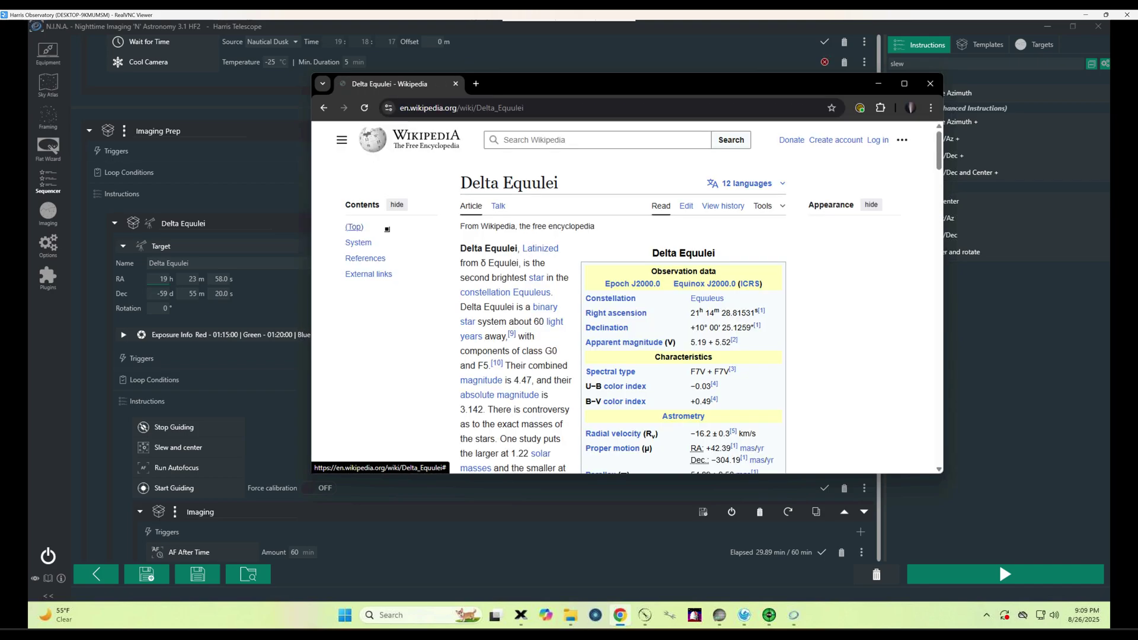
{"action": "scroll", "coordinate": [533, 297], "scroll_direction": "down", "scroll_amount": 2}
Set the target's right ascension to 21 h 14 m 28 s in the N.I.N.A. sequence.
{"action": "double_click", "coordinate": [164, 279]}
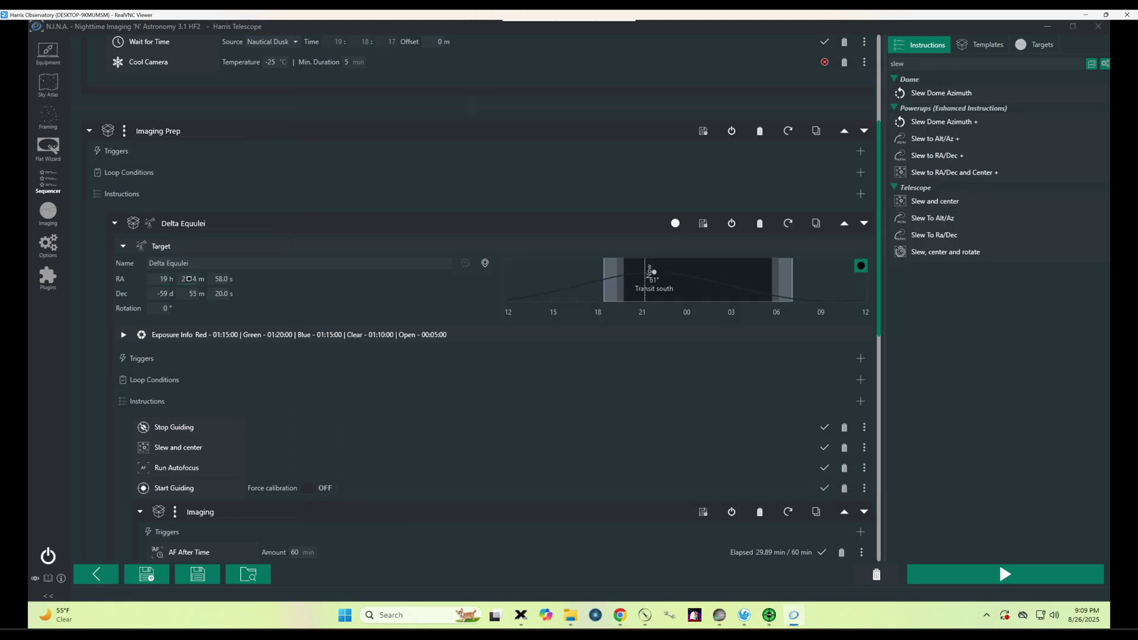
{"action": "type", "text": "21"}
{"action": "double_click", "coordinate": [193, 278]}
{"action": "type", "text": "14"}
{"action": "double_click", "coordinate": [215, 279]}
{"action": "type", "text": "28"}
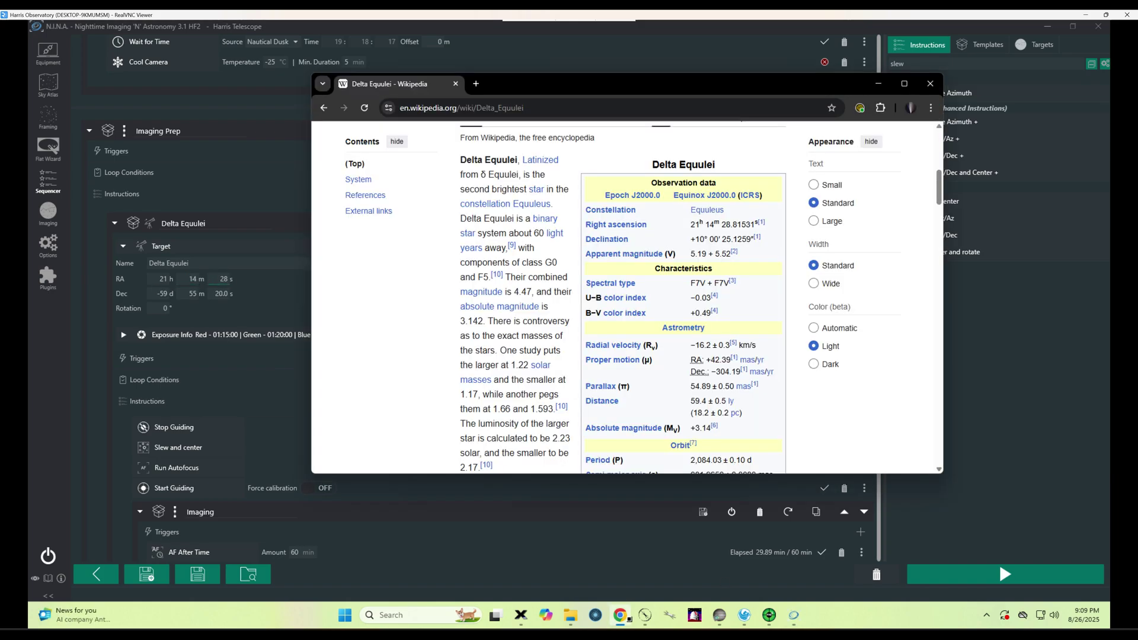
Check the declination in the Wikipedia article and set the target's declination to 10 d 0 m 25 s.
{"action": "left_click", "coordinate": [621, 615]}
{"action": "left_click", "coordinate": [982, 162]}
{"action": "double_click", "coordinate": [163, 293]}
{"action": "type", "text": "10"}
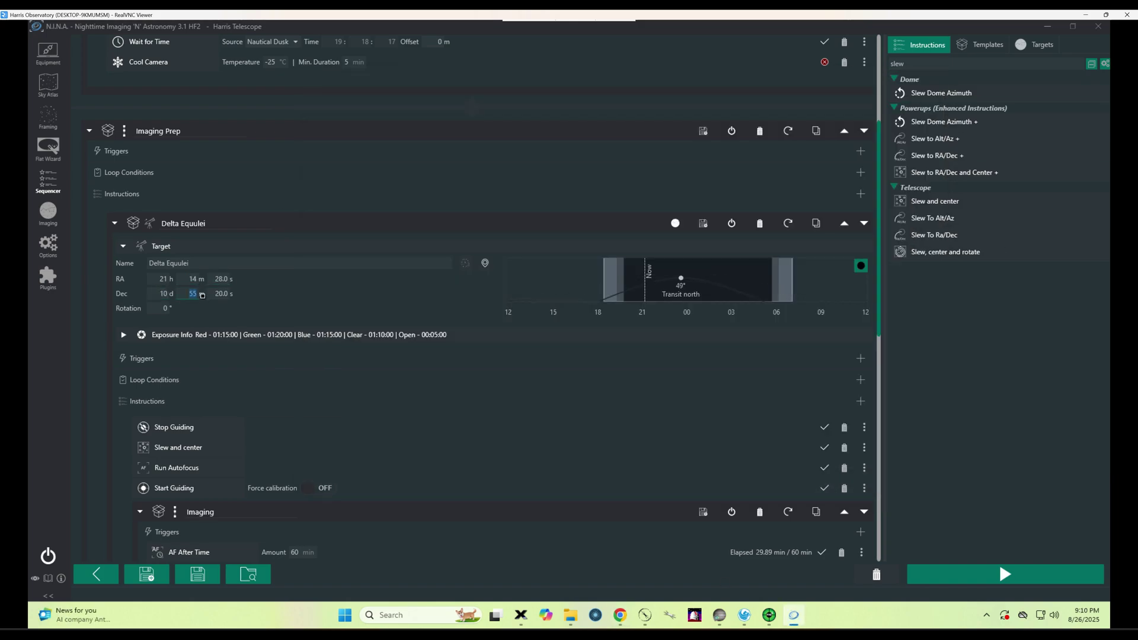
{"action": "double_click", "coordinate": [194, 293]}
{"action": "type", "text": "0"}
{"action": "double_click", "coordinate": [221, 293]}
{"action": "type", "text": "25"}
Rebuild the Imaging block's smart exposures as one 60 s exposure each for the Red, Green and Blue filters.
{"action": "scroll", "coordinate": [308, 304], "scroll_direction": "down", "scroll_amount": 1}
{"action": "scroll", "coordinate": [230, 287], "scroll_direction": "down", "scroll_amount": 1}
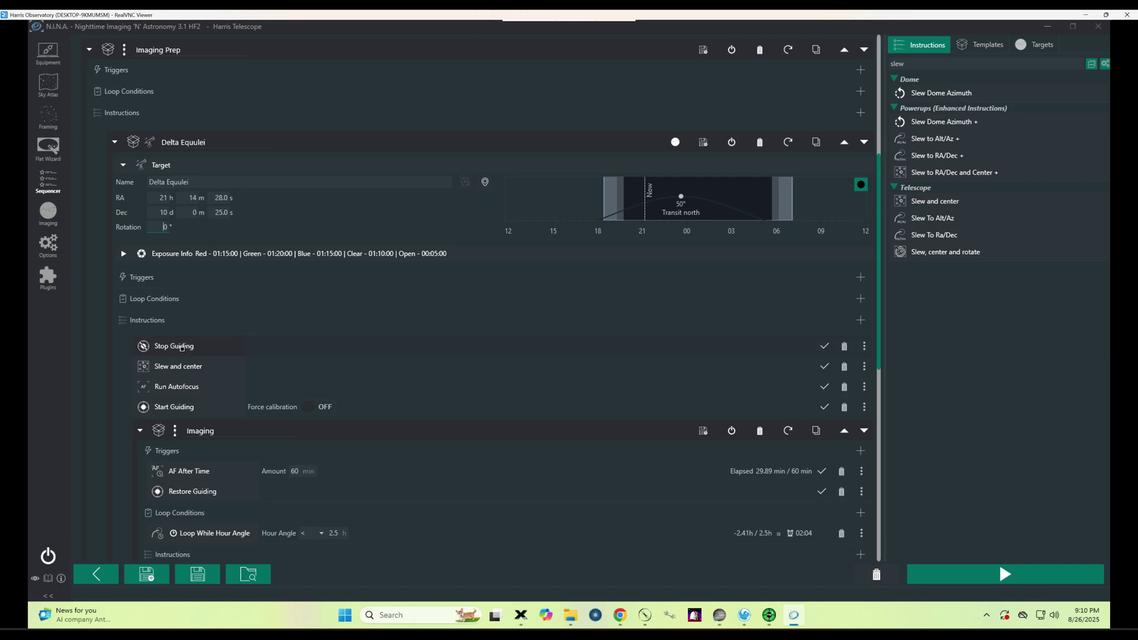
{"action": "scroll", "coordinate": [188, 366], "scroll_direction": "down", "scroll_amount": 4}
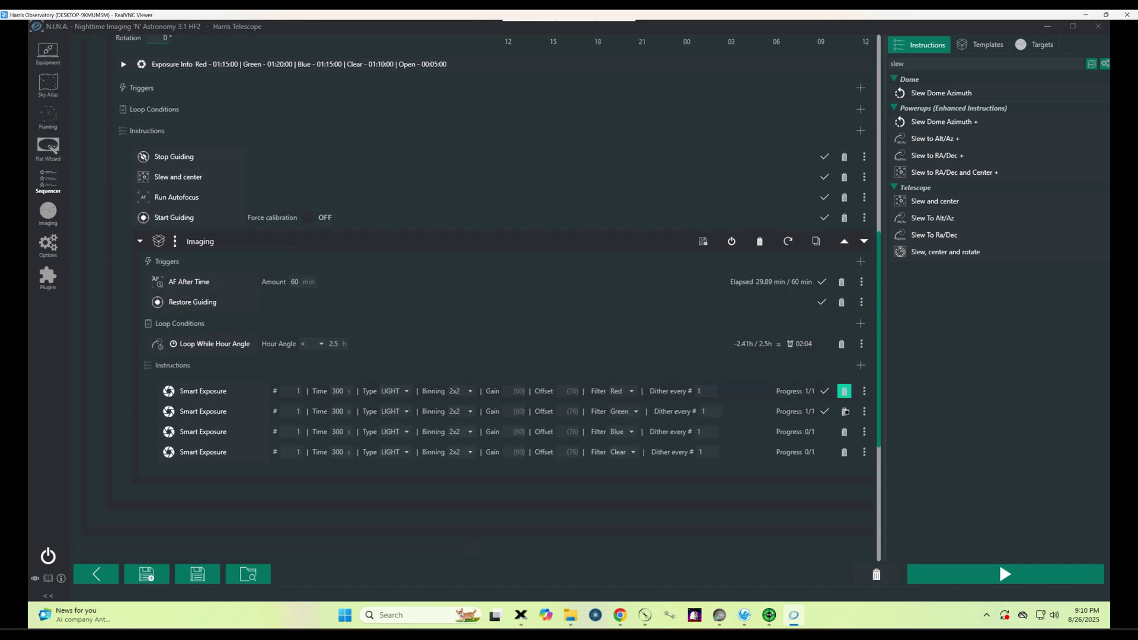
{"action": "double_click", "coordinate": [339, 395]}
{"action": "type", "text": "60"}
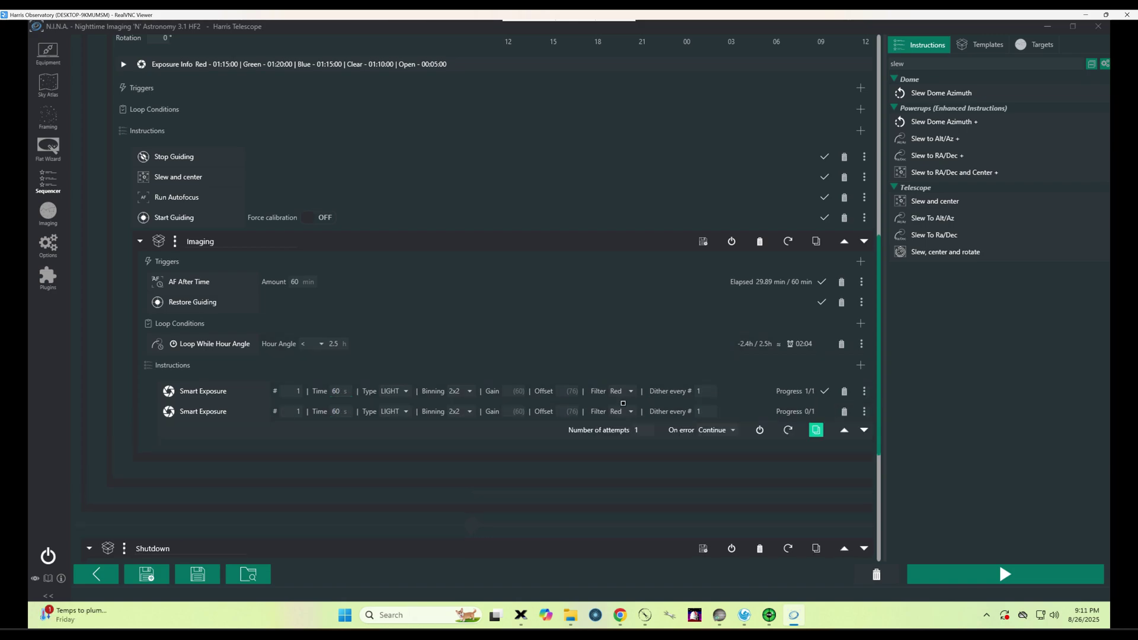
{"action": "left_click", "coordinate": [622, 432]}
{"action": "left_click", "coordinate": [623, 472]}
Save the sequence as delta_equulei.
{"action": "left_click", "coordinate": [197, 574]}
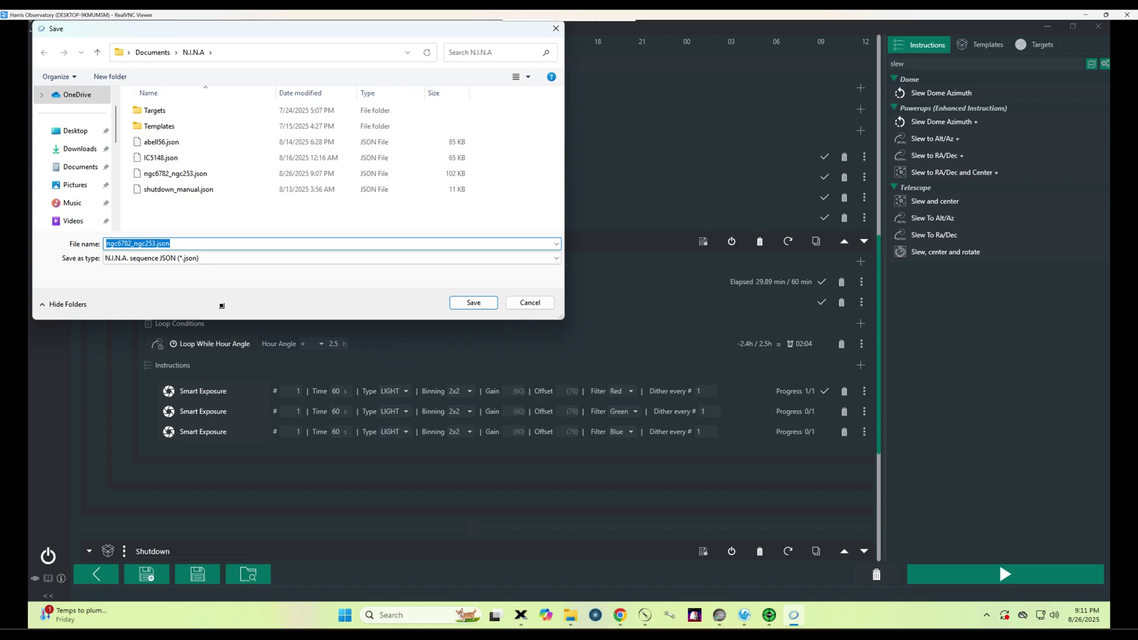
{"action": "type", "text": "delta_equulei"}
{"action": "left_click", "coordinate": [466, 307]}
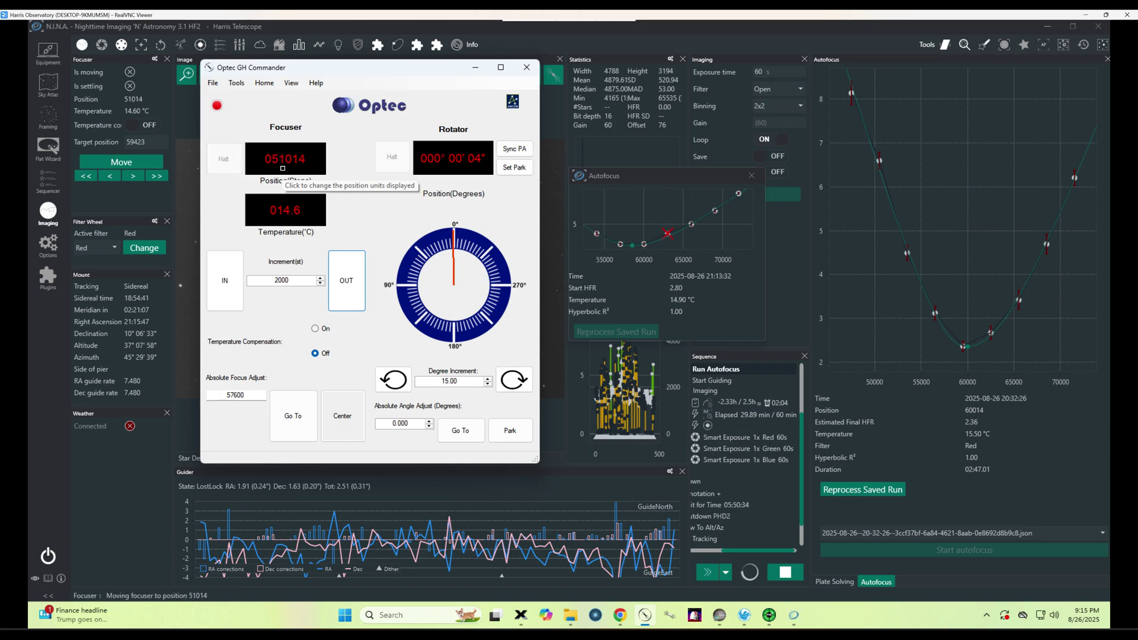
Inspect the bright central star in the latest autofocus image at several magnifications and close the autofocus pop-up.
{"action": "left_click", "coordinate": [803, 276]}
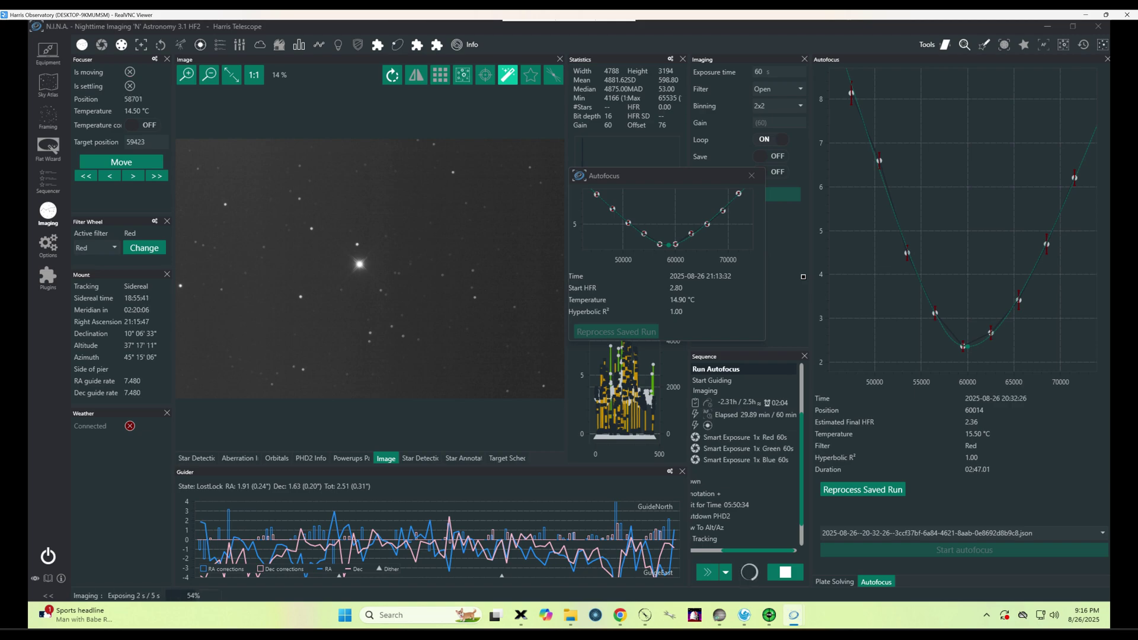
{"action": "scroll", "coordinate": [359, 268], "scroll_direction": "up", "scroll_amount": 3}
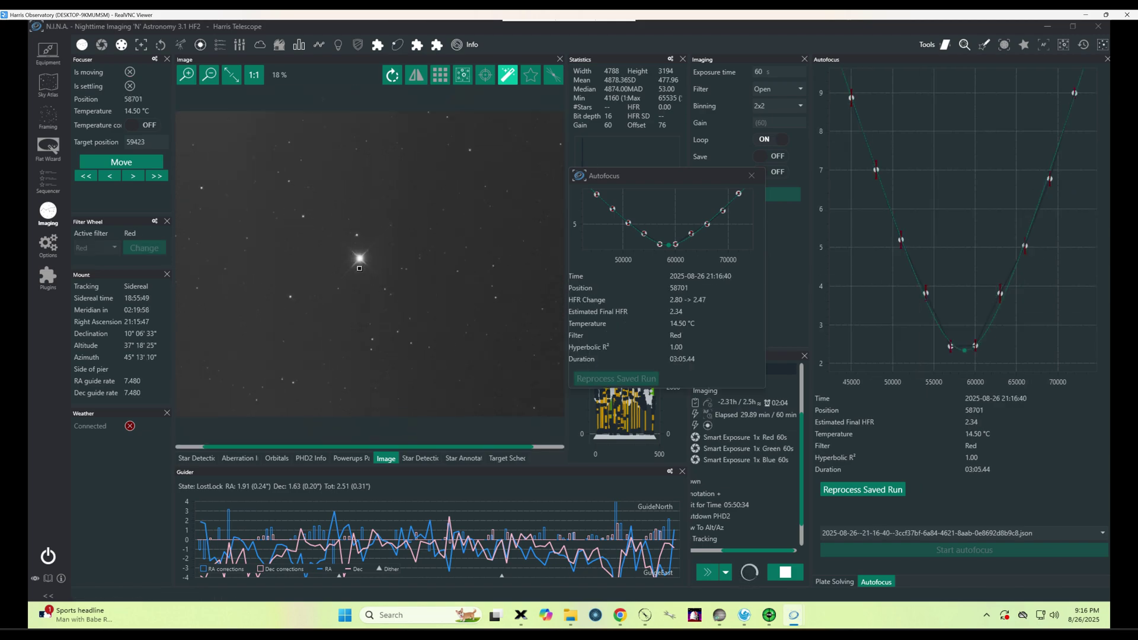
{"action": "scroll", "coordinate": [357, 259], "scroll_direction": "up", "scroll_amount": 3}
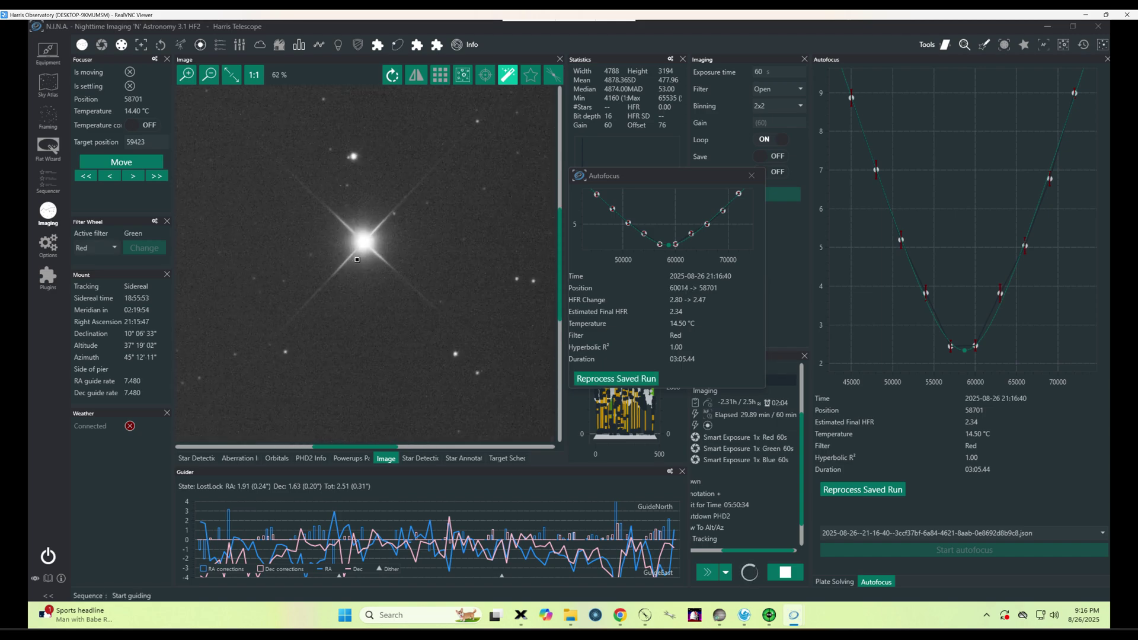
{"action": "scroll", "coordinate": [357, 259], "scroll_direction": "down", "scroll_amount": 6}
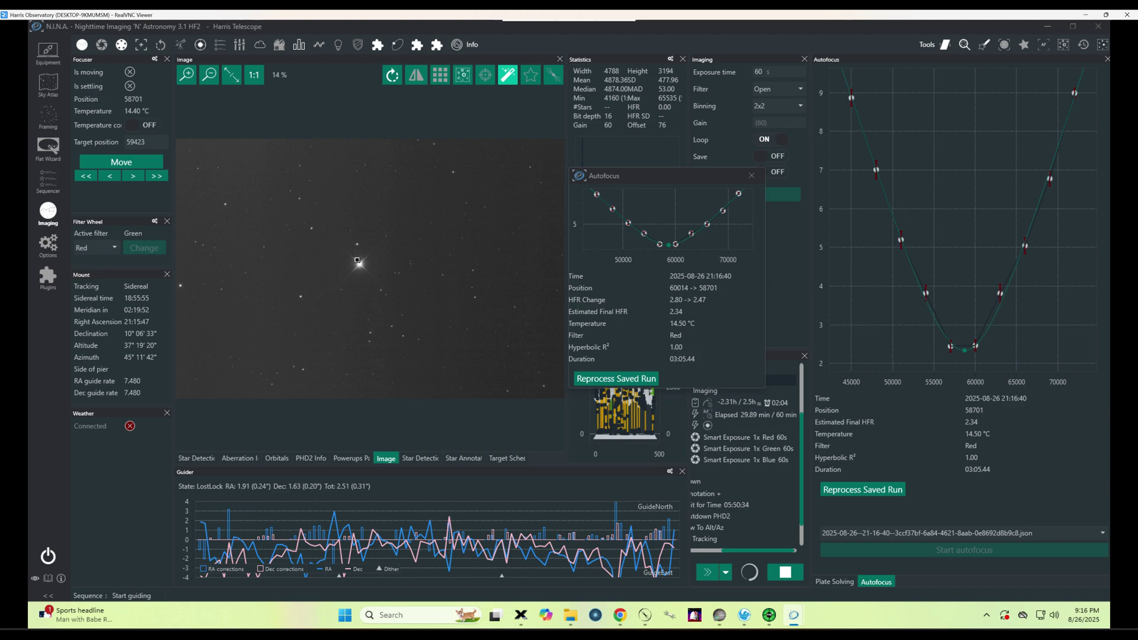
{"action": "scroll", "coordinate": [357, 260], "scroll_direction": "up", "scroll_amount": 1}
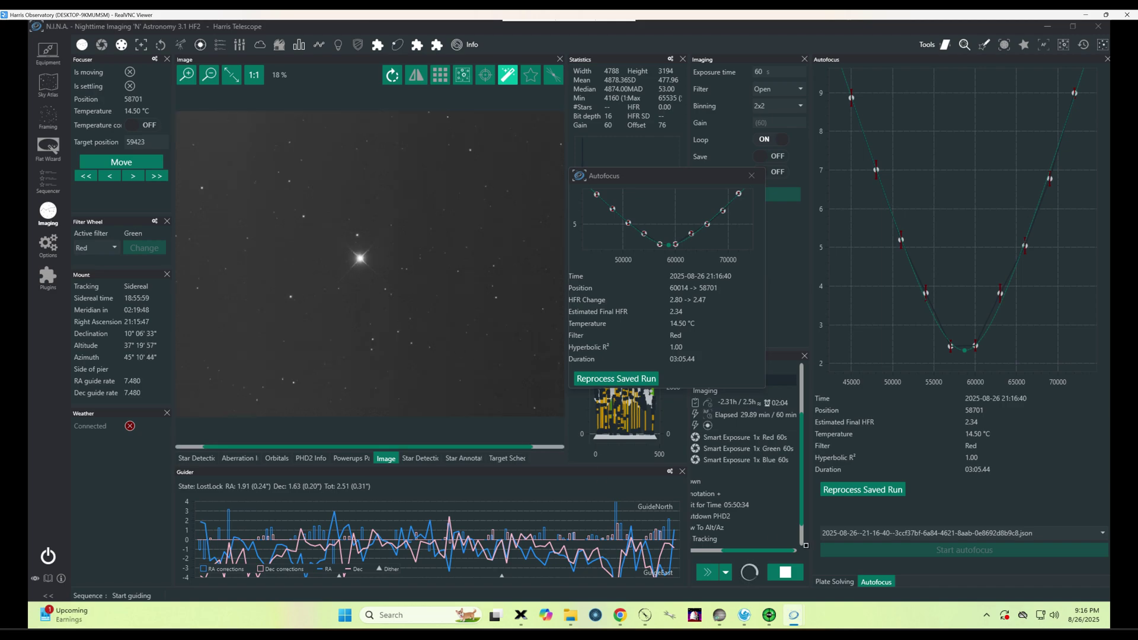
{"action": "key", "text": "Escape"}
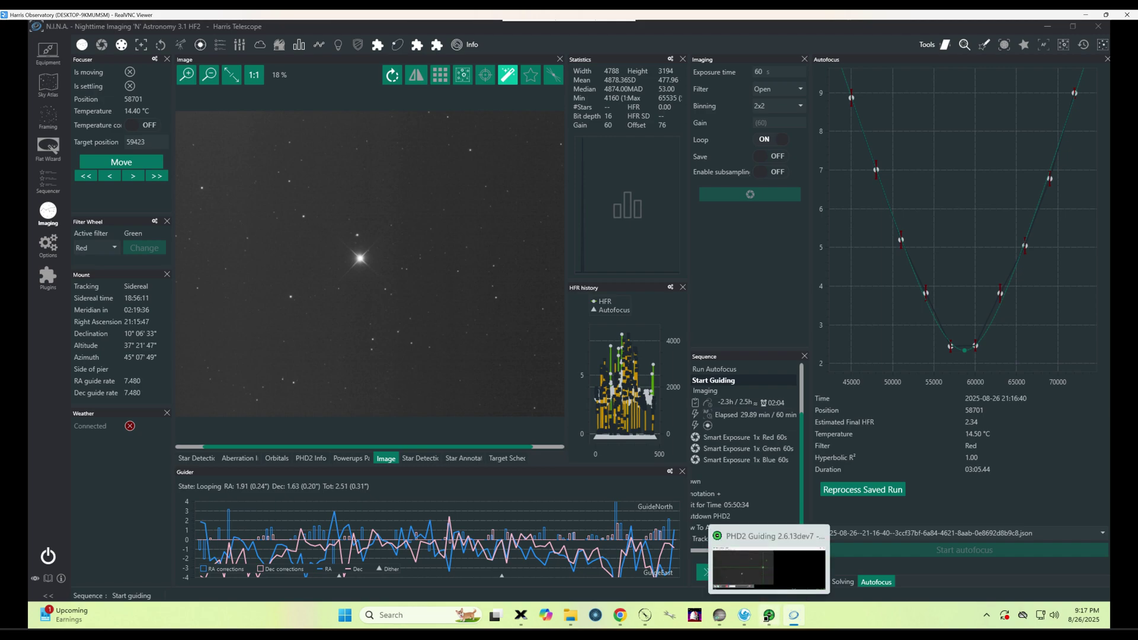
Bring up the PHD2 Guiding window to check the guide stars, and return to N.I.N.A.
{"action": "left_click", "coordinate": [768, 616]}
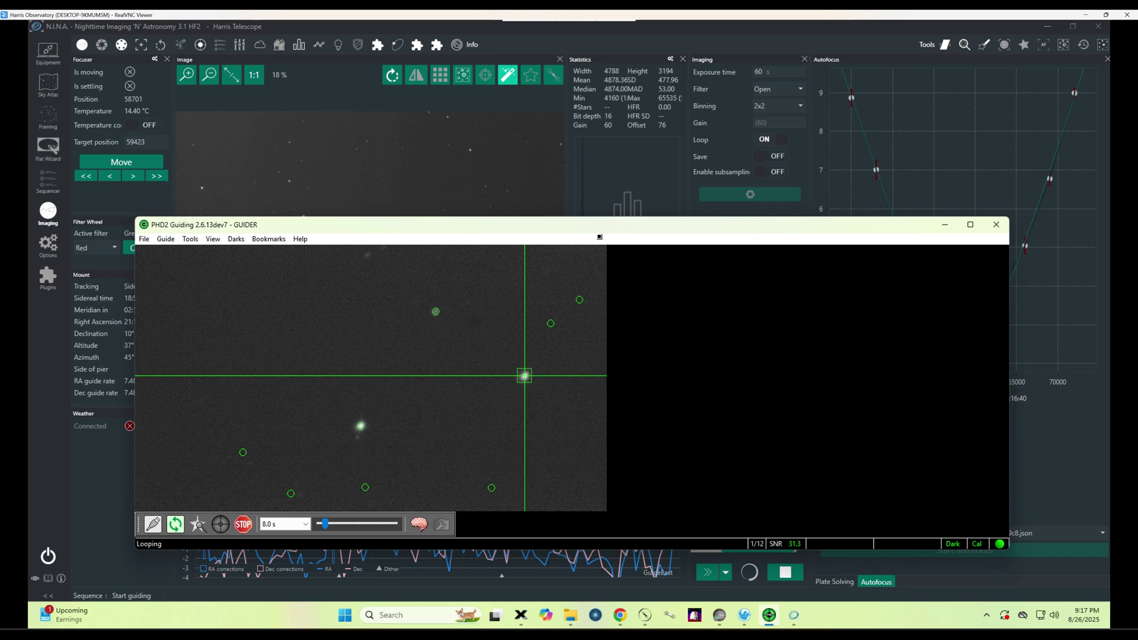
{"action": "left_click_drag", "start_coordinate": [599, 223], "coordinate": [640, 129]}
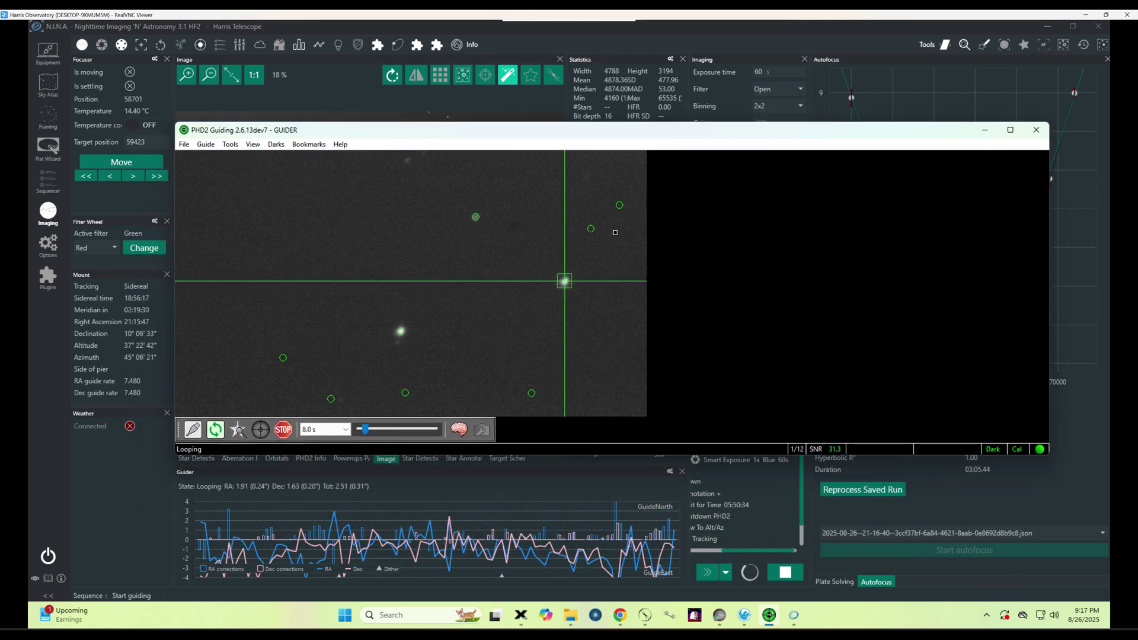
{"action": "left_click", "coordinate": [99, 597]}
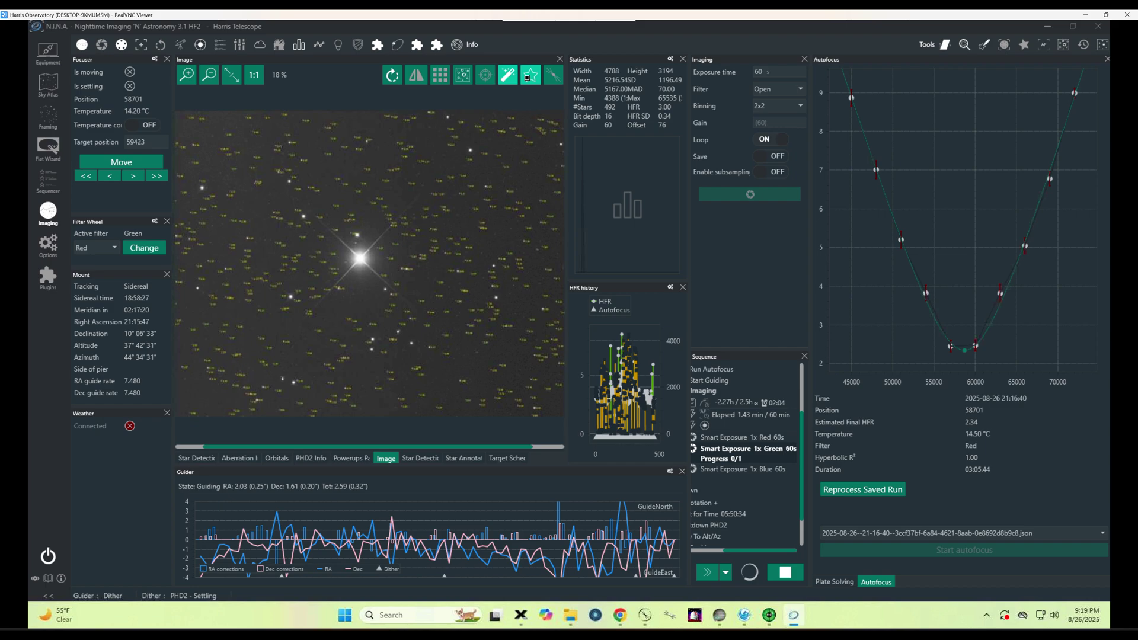
Turn off the star detection annotations and examine the bright star in the new 60 s exposure up close.
{"action": "left_click", "coordinate": [527, 77]}
{"action": "scroll", "coordinate": [367, 254], "scroll_direction": "up", "scroll_amount": 1}
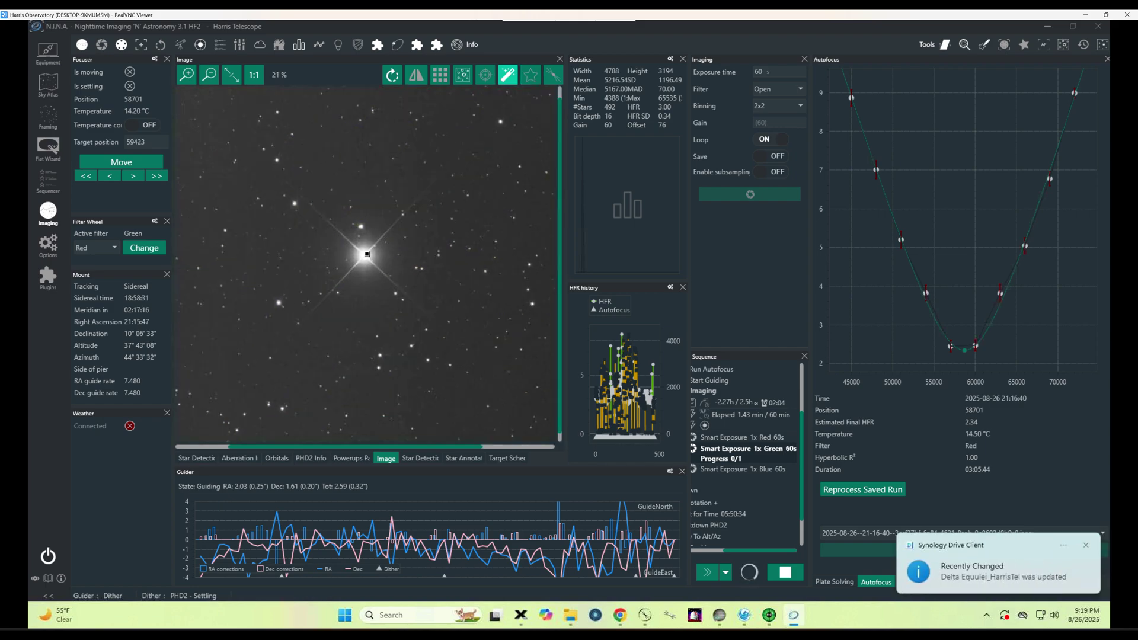
{"action": "scroll", "coordinate": [366, 254], "scroll_direction": "up", "scroll_amount": 3}
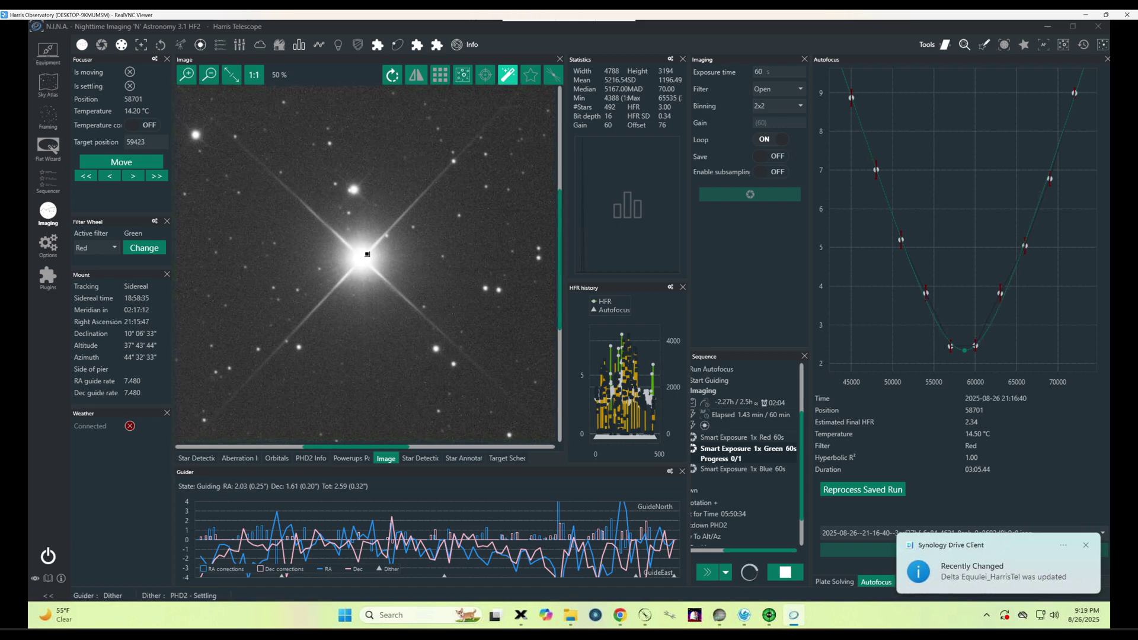
{"action": "scroll", "coordinate": [367, 254], "scroll_direction": "down", "scroll_amount": 1}
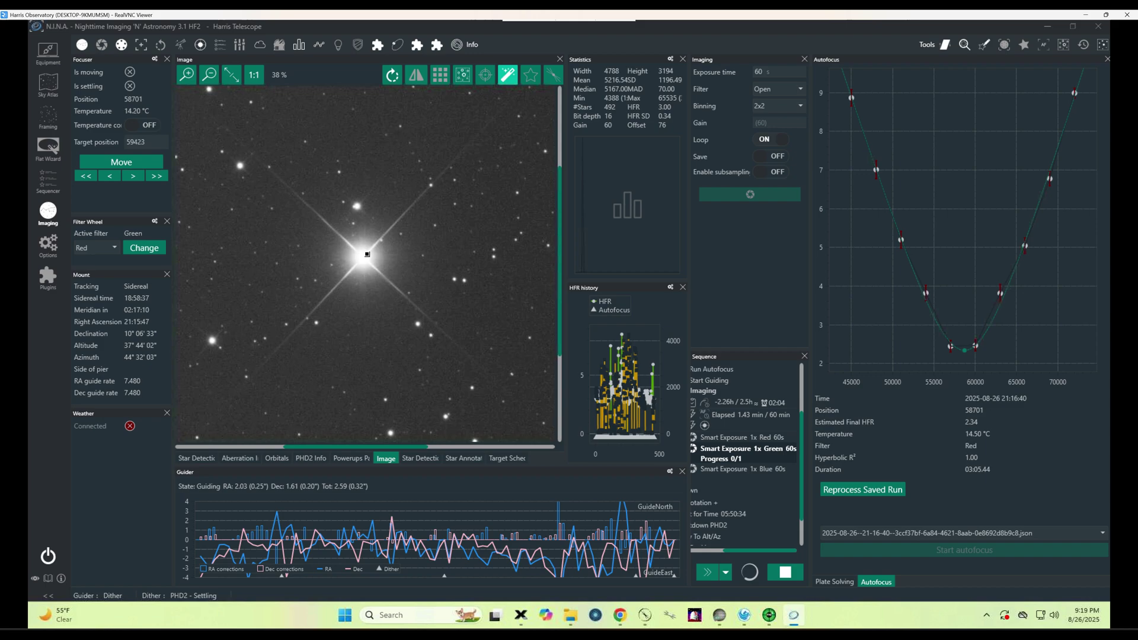
{"action": "scroll", "coordinate": [367, 255], "scroll_direction": "down", "scroll_amount": 1}
{"action": "scroll", "coordinate": [367, 254], "scroll_direction": "down", "scroll_amount": 1}
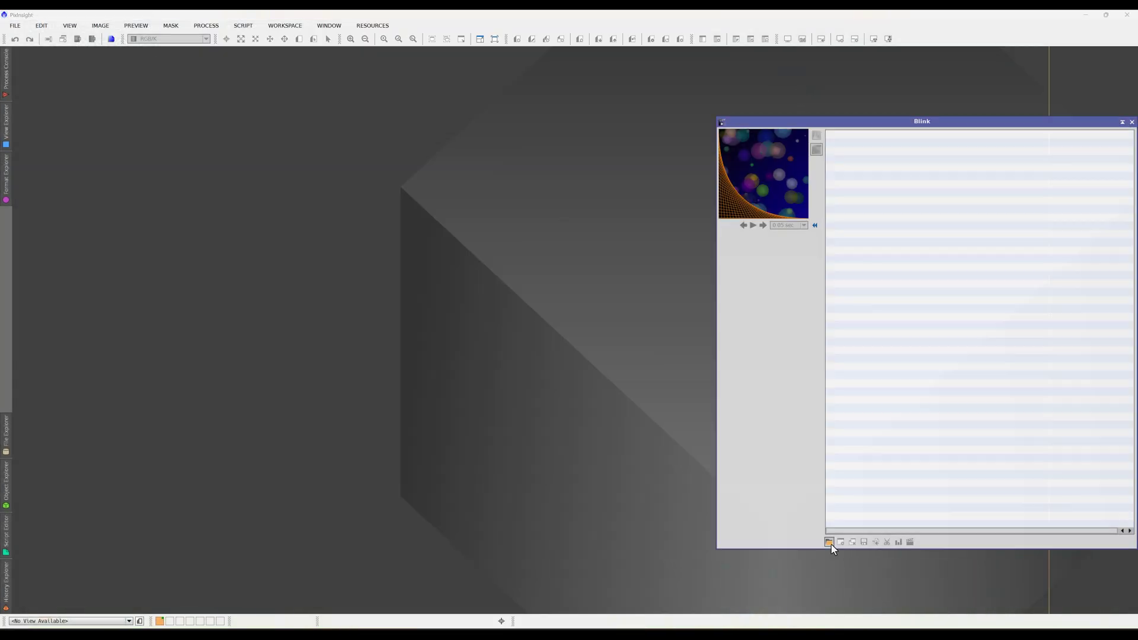
Start choosing image files to load into Blink in PixInsight.
{"action": "left_click", "coordinate": [828, 541]}
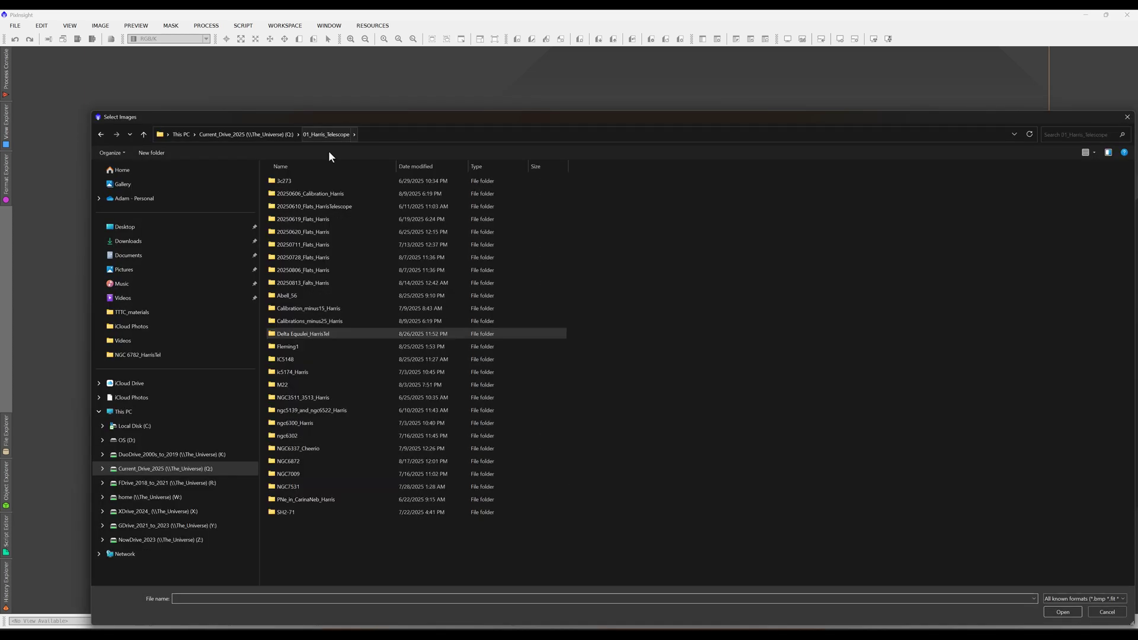
Add only the Blue, Green and Red flats from the 20250813_Falts_Harris AutoFlat folder, and go to the Calibration_minus15_Harris folder.
{"action": "double_click", "coordinate": [320, 246]}
{"action": "key", "text": "ctrl+a"}
{"action": "left_click", "coordinate": [345, 413], "text": "ctrl"}
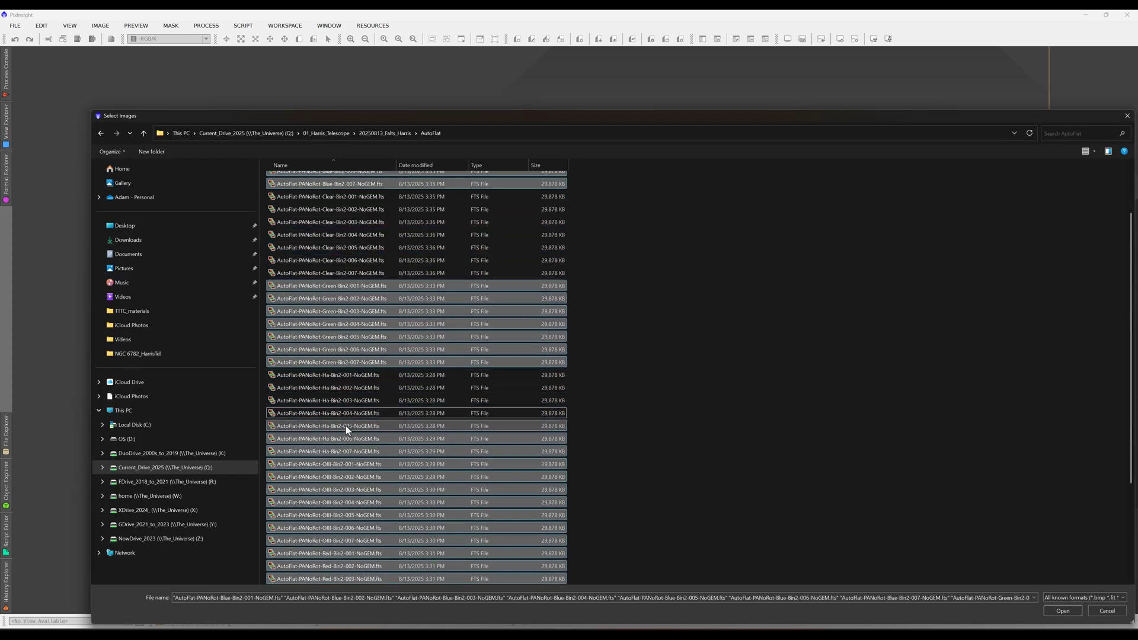
{"action": "left_click_drag", "start_coordinate": [345, 425], "coordinate": [346, 507]}
{"action": "scroll", "coordinate": [347, 508], "scroll_direction": "up", "scroll_amount": 3}
{"action": "key", "text": "Return"}
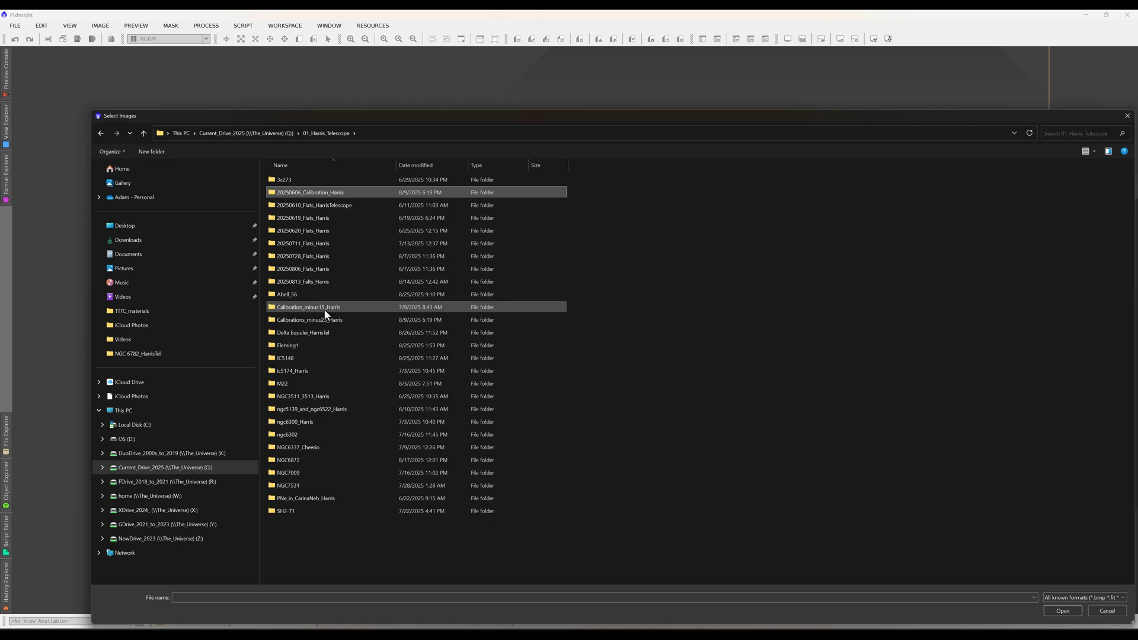
{"action": "left_click", "coordinate": [324, 307]}
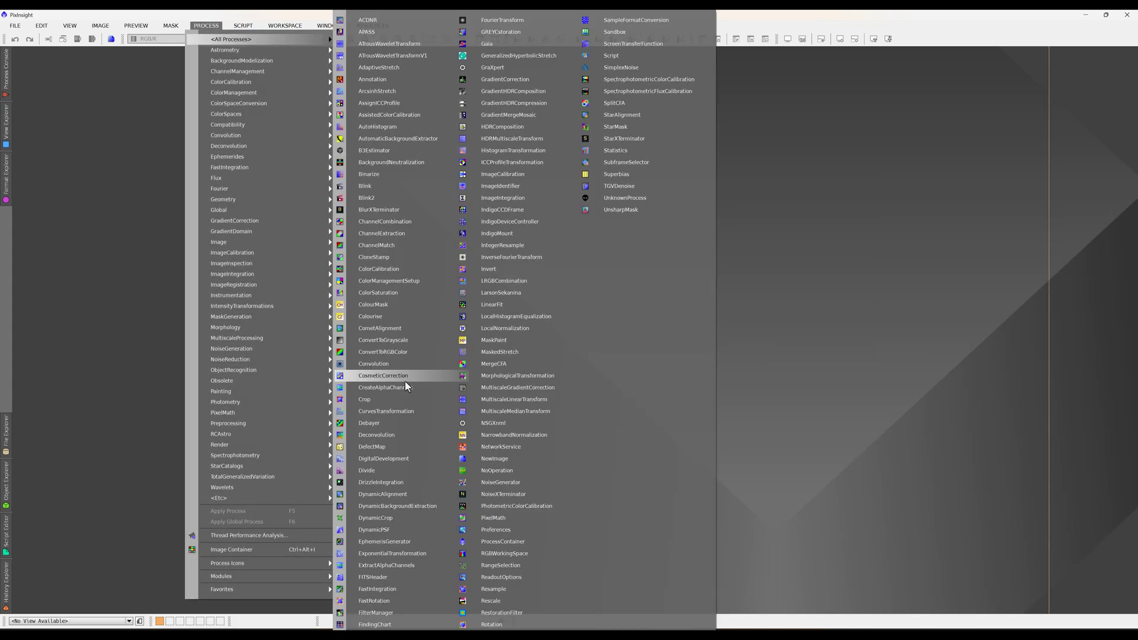
Open CosmeticCorrection and save it on the workspace as the process icon CC.
{"action": "left_click", "coordinate": [404, 382]}
{"action": "left_click_drag", "start_coordinate": [154, 365], "coordinate": [182, 379]}
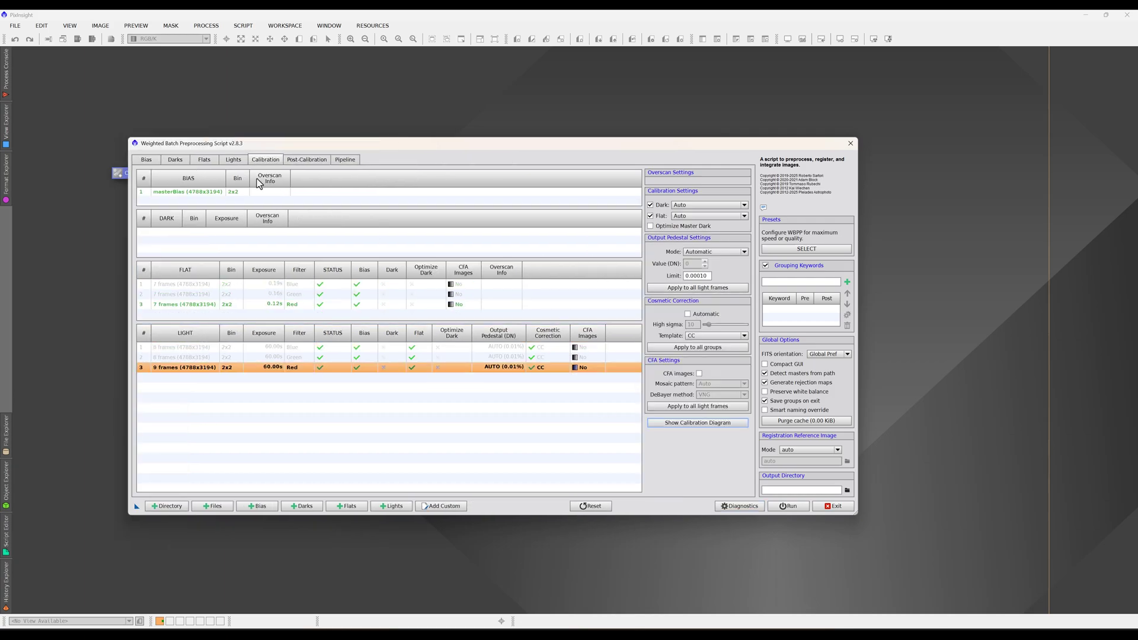
Review the Delta Equulei light frames in Weighted Batch Preprocessing and run the script.
{"action": "left_click", "coordinate": [233, 159]}
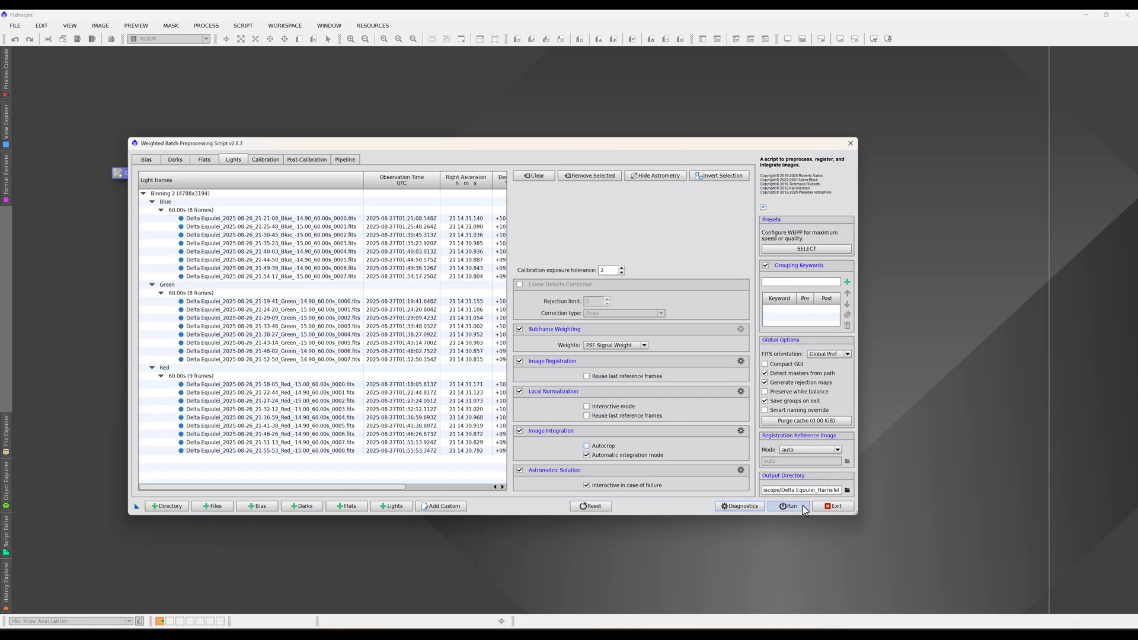
{"action": "left_click", "coordinate": [788, 506]}
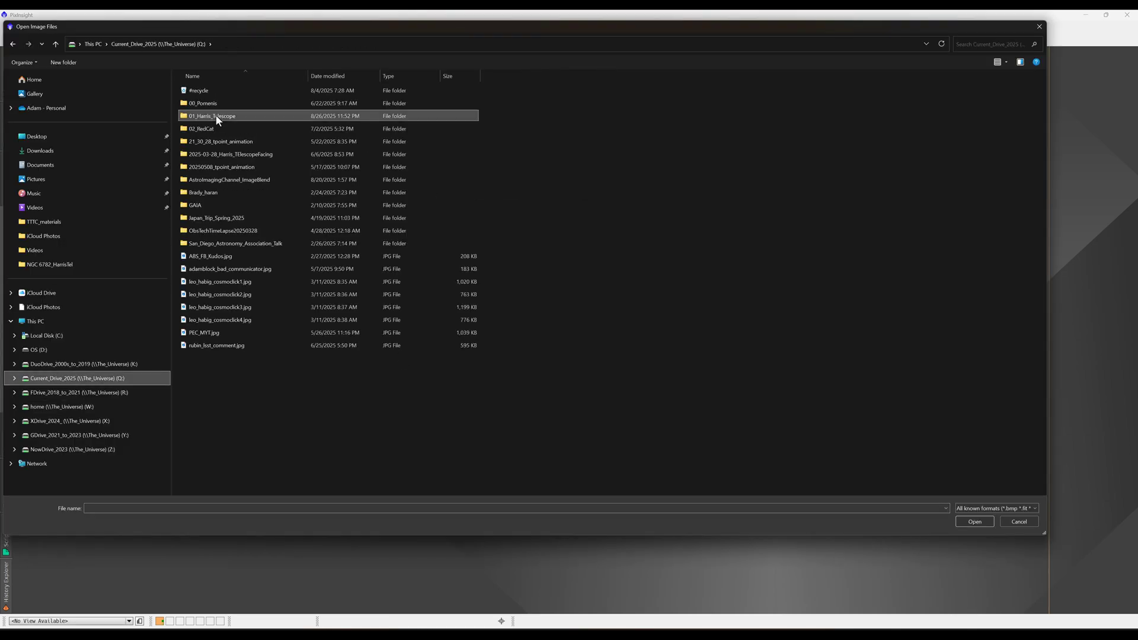
Browse to the 01_Harris_Telescope folder on the Current_Drive_2025 drive to find the image files to open.
{"action": "double_click", "coordinate": [216, 115]}
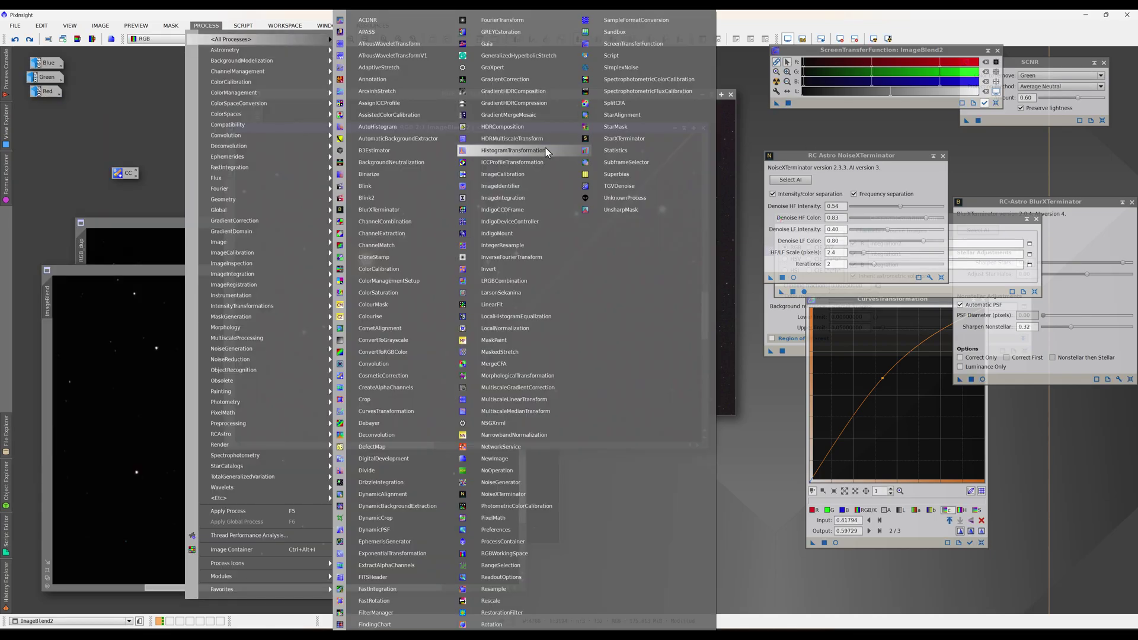
Open the HistogramTransformation process for stretching the ImageBlend2 image.
{"action": "left_click", "coordinate": [514, 151]}
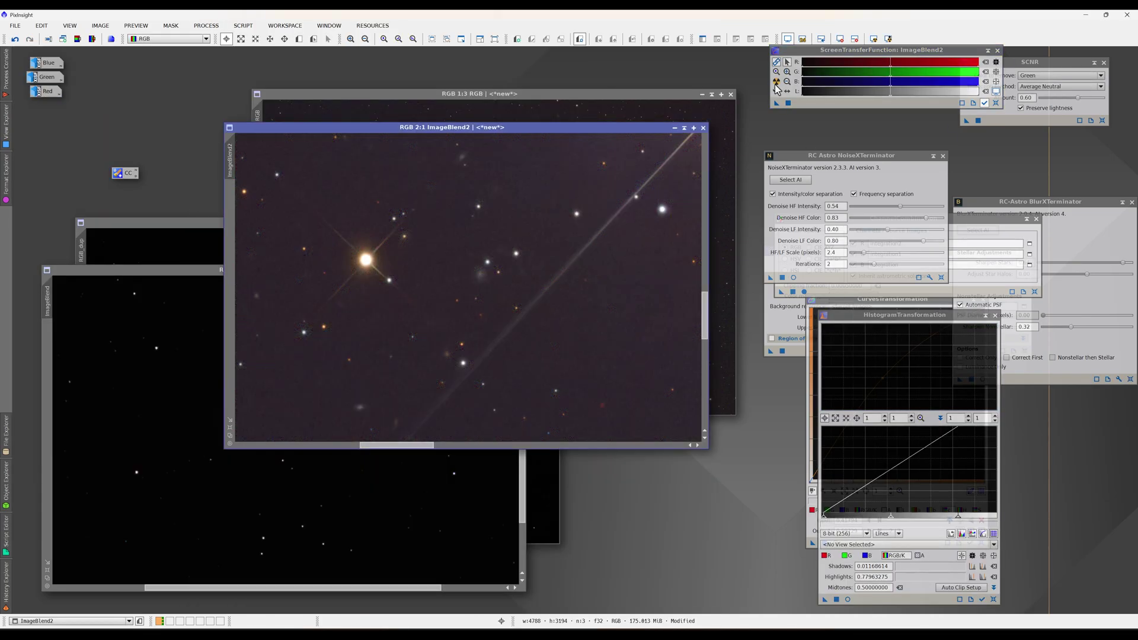